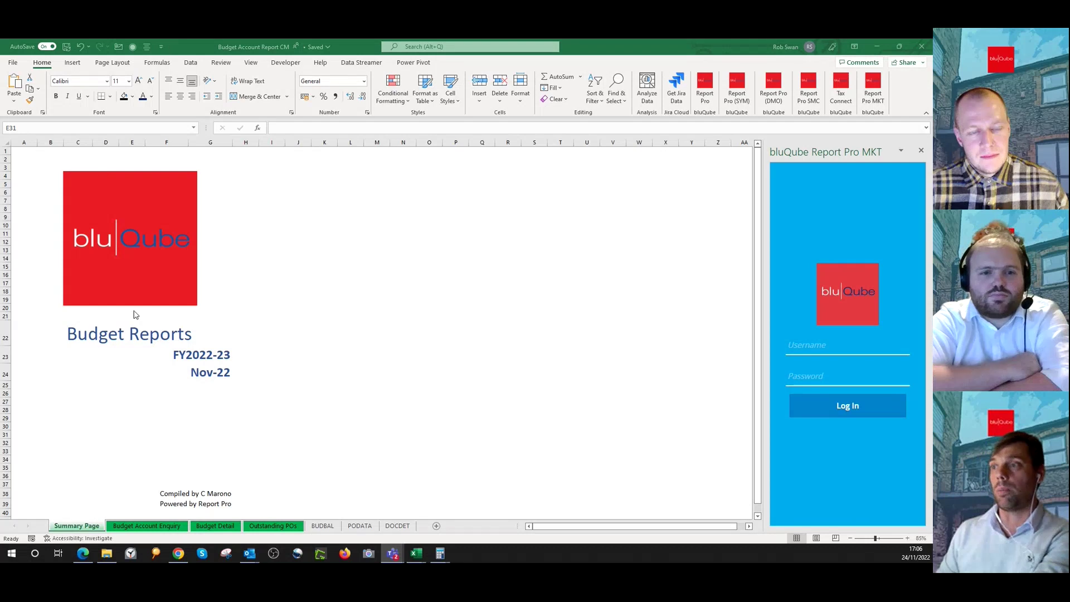
Review the report's Summary Page, Budget Account Enquiry, Budget Detail and Outstanding POs sheets, ending back on the Summary Page
{"action": "left_click", "coordinate": [230, 303]}
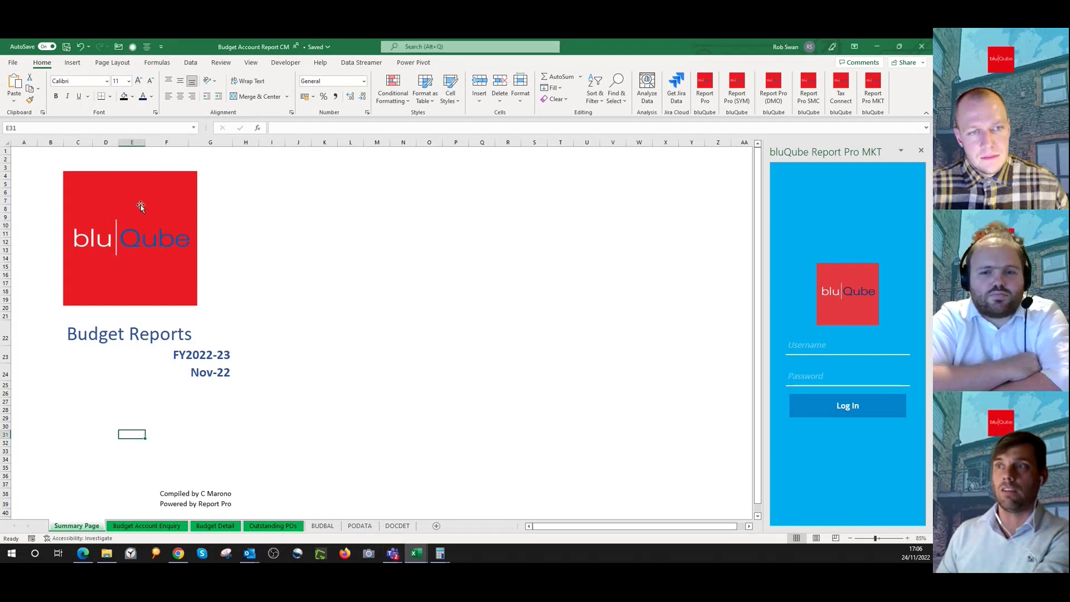
{"action": "left_click", "coordinate": [82, 334]}
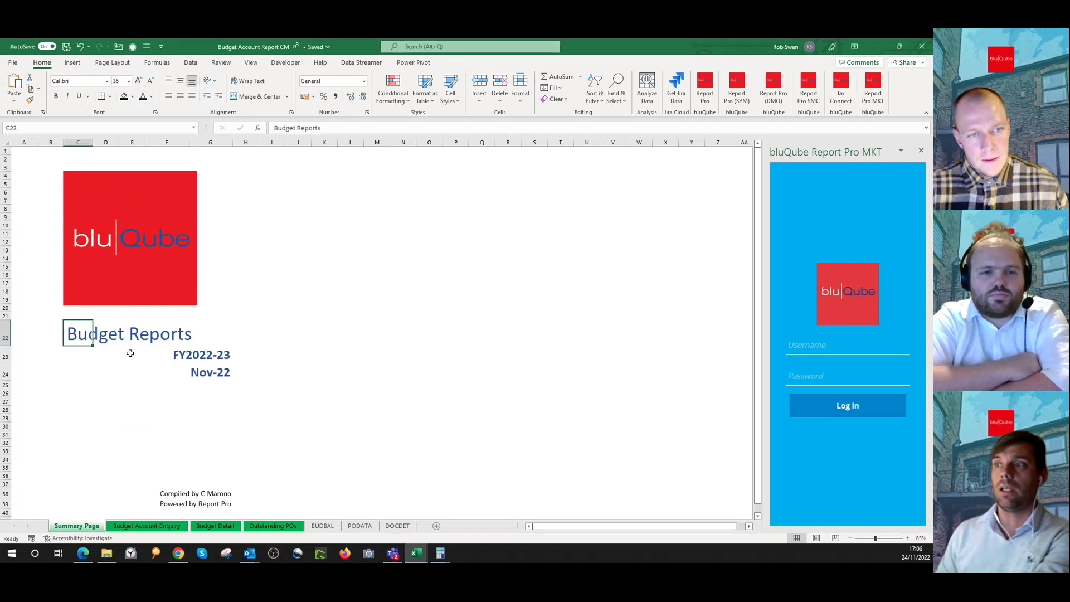
{"action": "left_click", "coordinate": [167, 503]}
{"action": "left_click", "coordinate": [131, 526]}
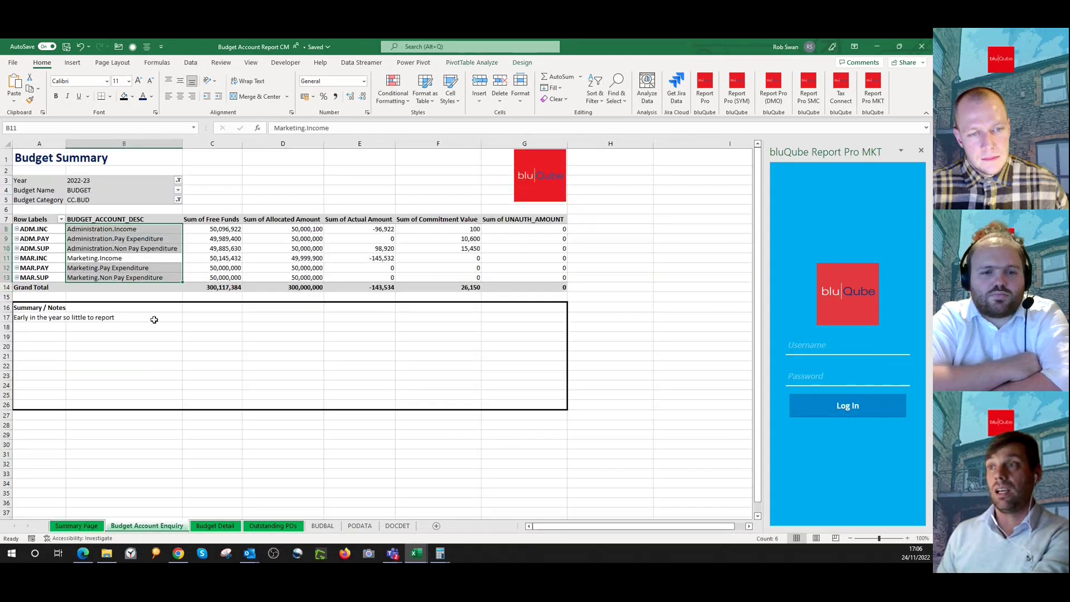
{"action": "left_click", "coordinate": [215, 527]}
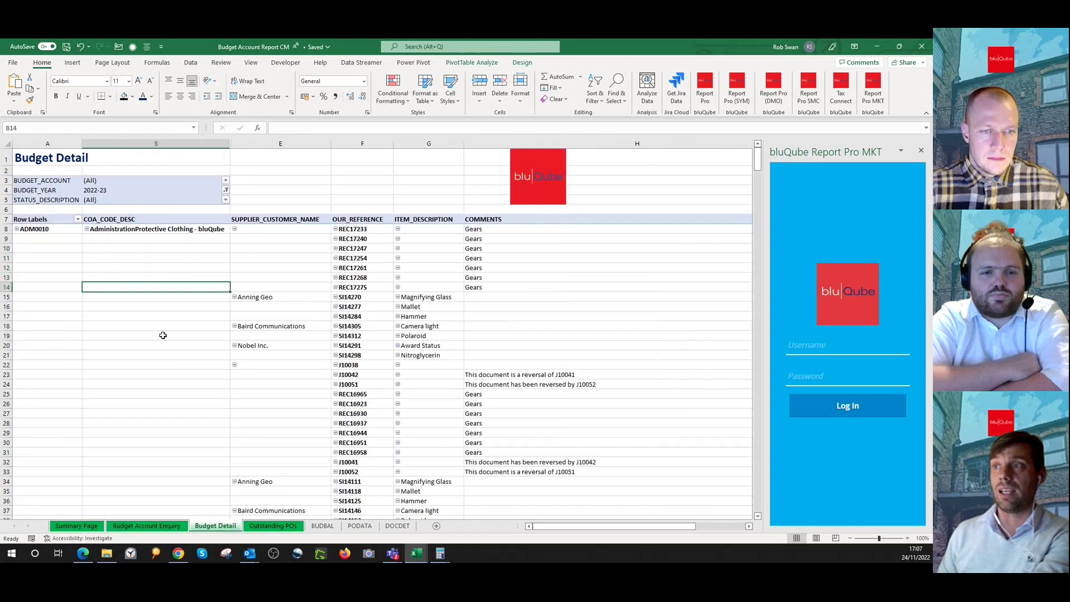
{"action": "left_click", "coordinate": [273, 525]}
{"action": "left_click", "coordinate": [148, 527]}
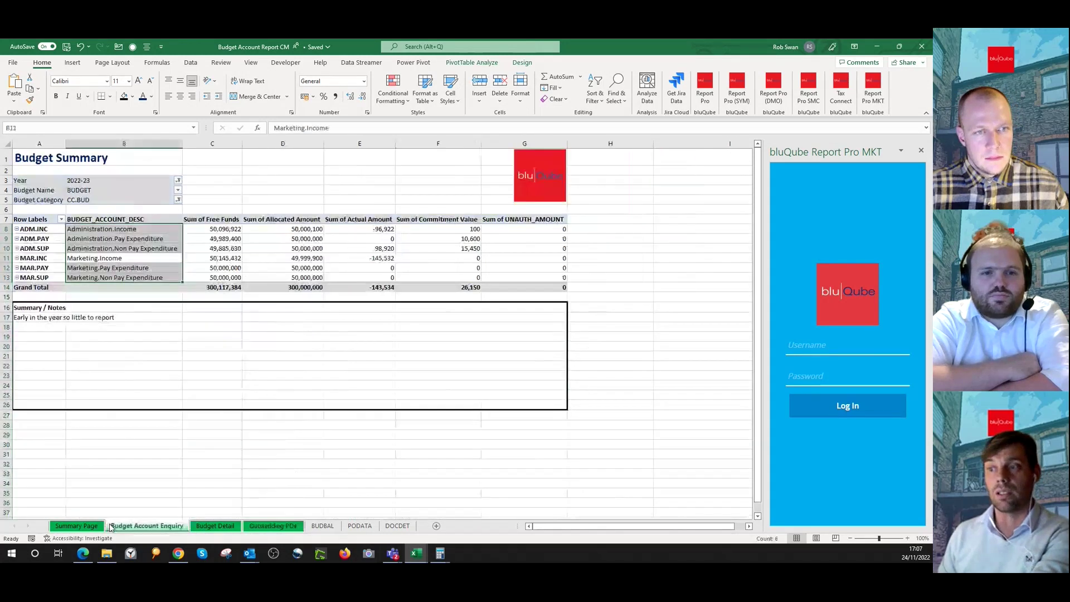
{"action": "left_click", "coordinate": [89, 527]}
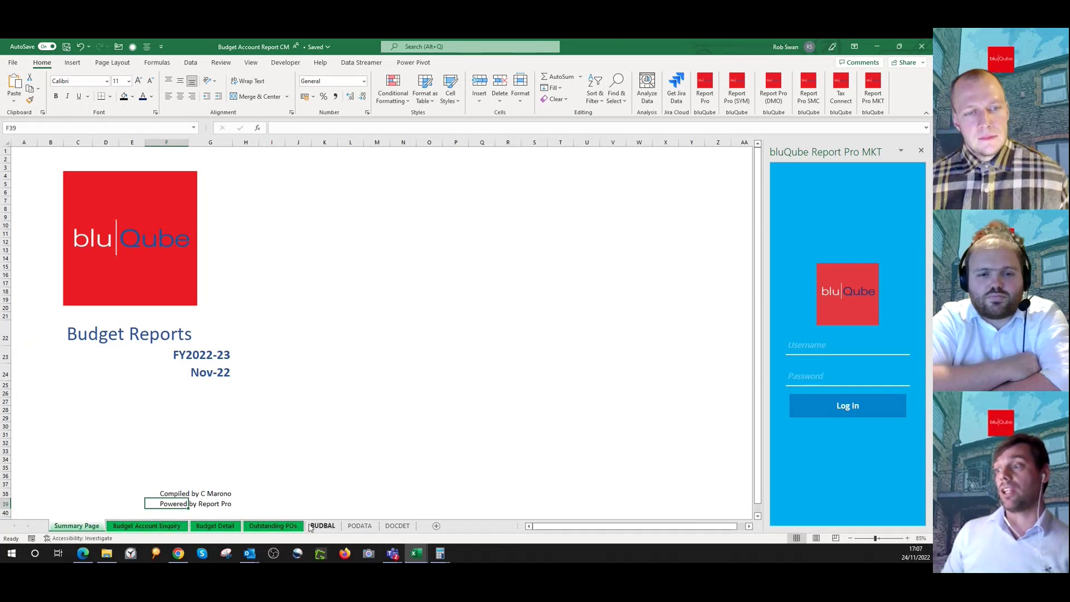
Examine the BUDBAL and DOCDET source data sheets, scanning across the DOCDET table's columns and back to cell A4
{"action": "left_click", "coordinate": [322, 525]}
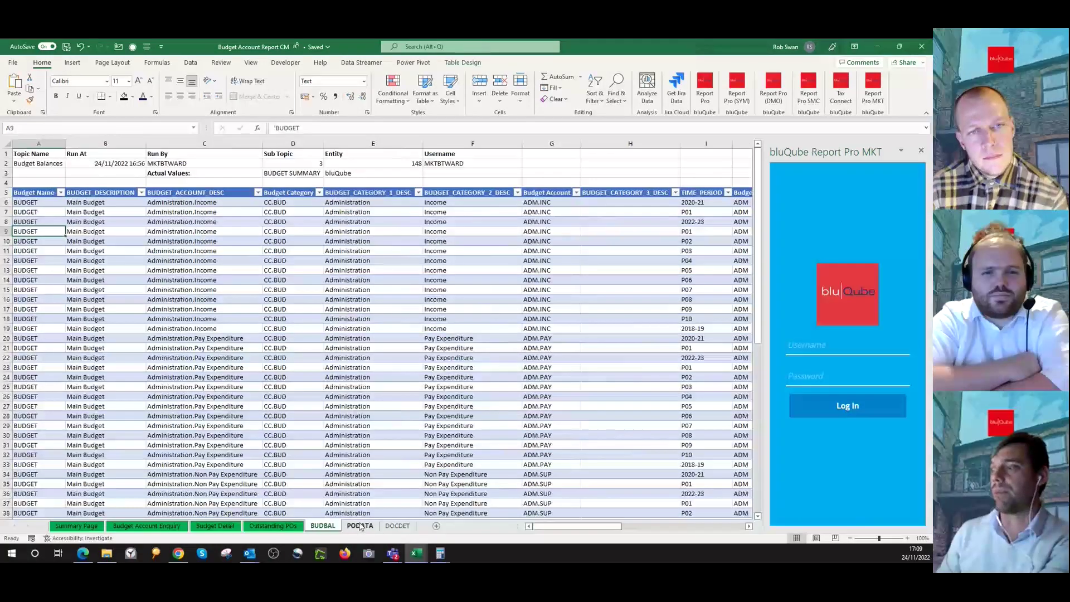
{"action": "left_click", "coordinate": [397, 526]}
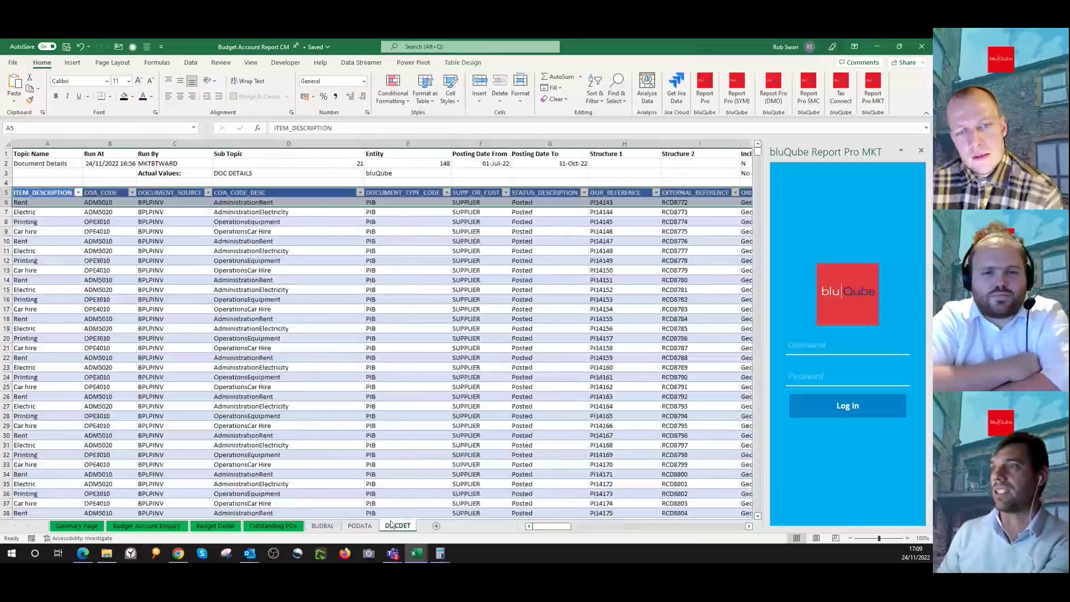
{"action": "left_click", "coordinate": [57, 216]}
{"action": "key", "text": "Right"}
{"action": "key", "text": "Right"}
{"action": "key", "text": "Right"}
{"action": "key", "text": "Right"}
{"action": "key", "text": "Right"}
{"action": "key", "text": "Right"}
{"action": "key", "text": "Right"}
{"action": "key", "text": "Right"}
{"action": "key", "text": "Right"}
{"action": "key", "text": "Right"}
{"action": "key", "text": "Right"}
{"action": "key", "text": "Right"}
{"action": "key", "text": "Right"}
{"action": "key", "text": "Right"}
{"action": "key", "text": "Right"}
{"action": "key", "text": "Right"}
{"action": "key", "text": "Right"}
{"action": "key", "text": "Right"}
{"action": "key", "text": "Right"}
{"action": "key", "text": "Right"}
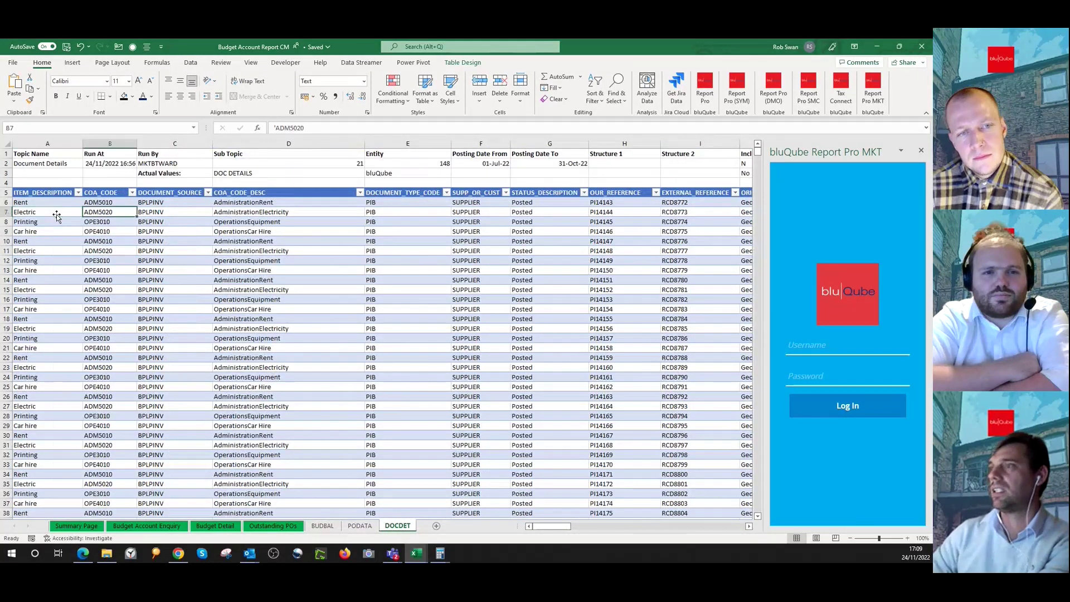
{"action": "key", "text": "Right"}
{"action": "key", "text": "Right"}
{"action": "key", "text": "Right"}
{"action": "key", "text": "Right"}
{"action": "key", "text": "Right"}
{"action": "key", "text": "Right"}
{"action": "key", "text": "Right"}
{"action": "key", "text": "Right"}
{"action": "key", "text": "Right"}
{"action": "key", "text": "Right"}
{"action": "key", "text": "Right"}
{"action": "key", "text": "Right"}
{"action": "key", "text": "Right"}
{"action": "key", "text": "Right"}
{"action": "key", "text": "Right"}
{"action": "key", "text": "Right"}
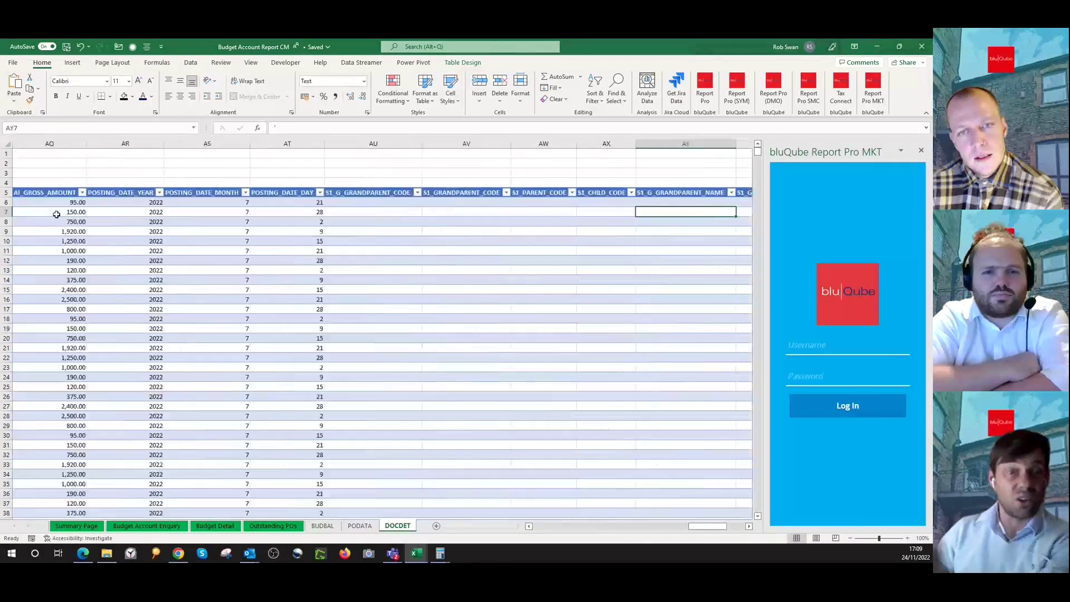
{"action": "key", "text": "Left"}
{"action": "key", "text": "Left"}
{"action": "key", "text": "Left"}
{"action": "key", "text": "Left"}
{"action": "key", "text": "Left"}
{"action": "key", "text": "Left"}
{"action": "key", "text": "Left"}
{"action": "key", "text": "Left"}
{"action": "key", "text": "Left"}
{"action": "key", "text": "Left"}
{"action": "key", "text": "Left"}
{"action": "key", "text": "Left"}
{"action": "key", "text": "Left"}
{"action": "key", "text": "Left"}
{"action": "key", "text": "Left"}
{"action": "key", "text": "Left"}
{"action": "key", "text": "Left"}
{"action": "key", "text": "Left"}
{"action": "key", "text": "Left"}
{"action": "key", "text": "Left"}
{"action": "key", "text": "Left"}
{"action": "key", "text": "Left"}
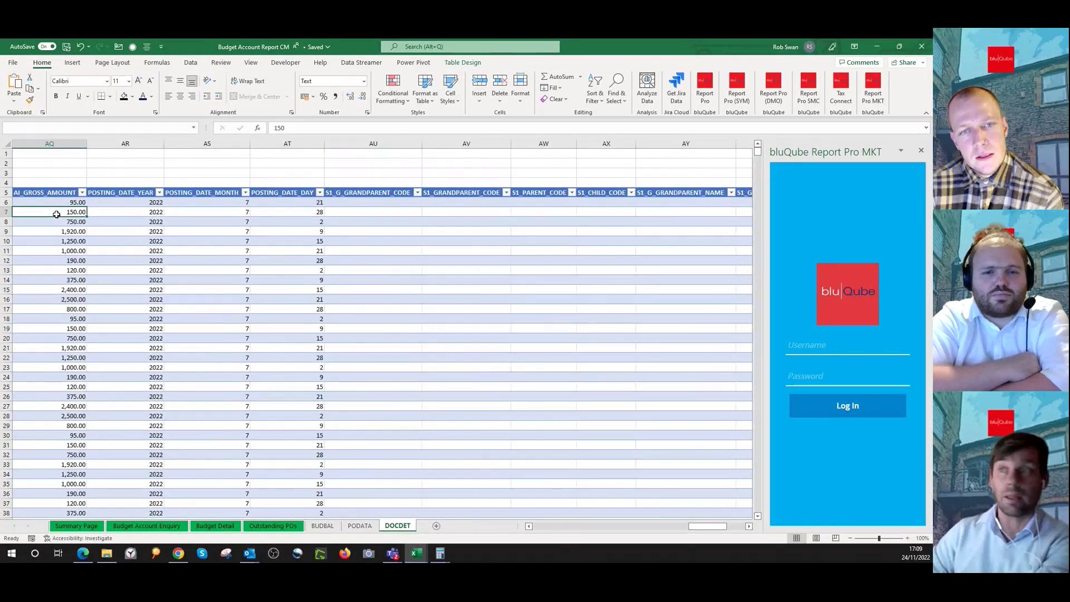
{"action": "key", "text": "Left"}
{"action": "key", "text": "Left"}
{"action": "key", "text": "Left"}
{"action": "key", "text": "Up"}
{"action": "key", "text": "Up"}
{"action": "key", "text": "Up"}
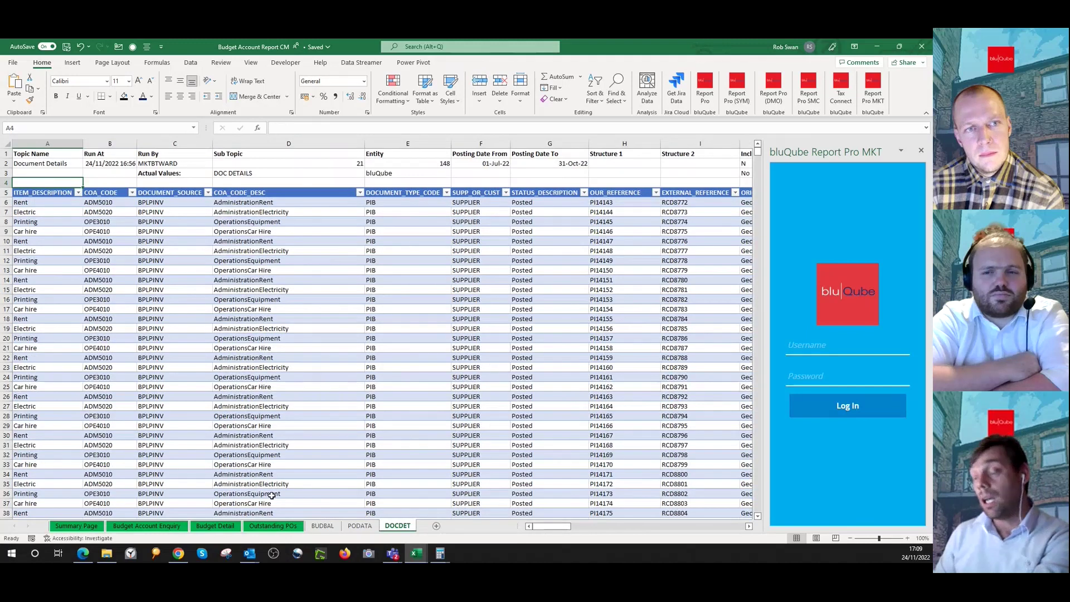
{"action": "mouse_move", "coordinate": [82, 559]}
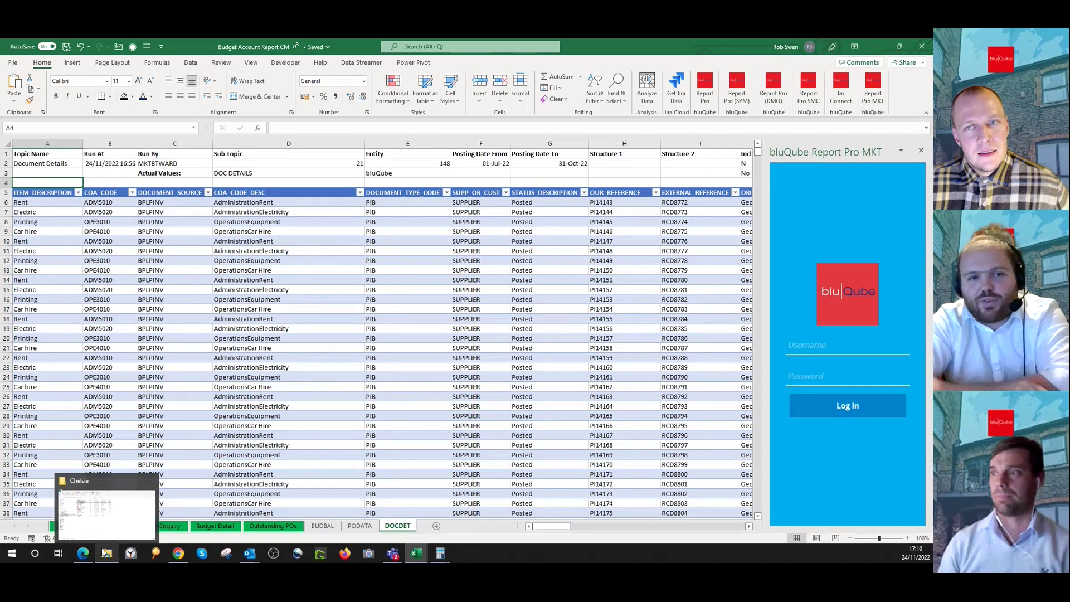
{"action": "left_click", "coordinate": [276, 446]}
{"action": "left_click", "coordinate": [77, 526]}
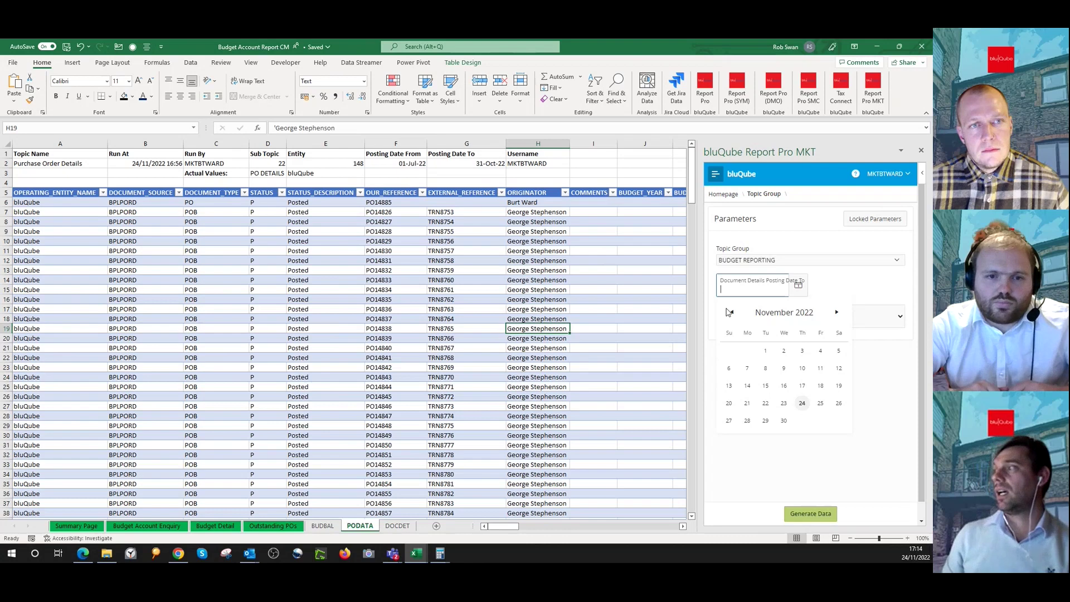
Set the Document Details Posting Date To to 30 Nov 2022, generate the BUDGET REPORTING data and acknowledge its completion
{"action": "left_click", "coordinate": [784, 420]}
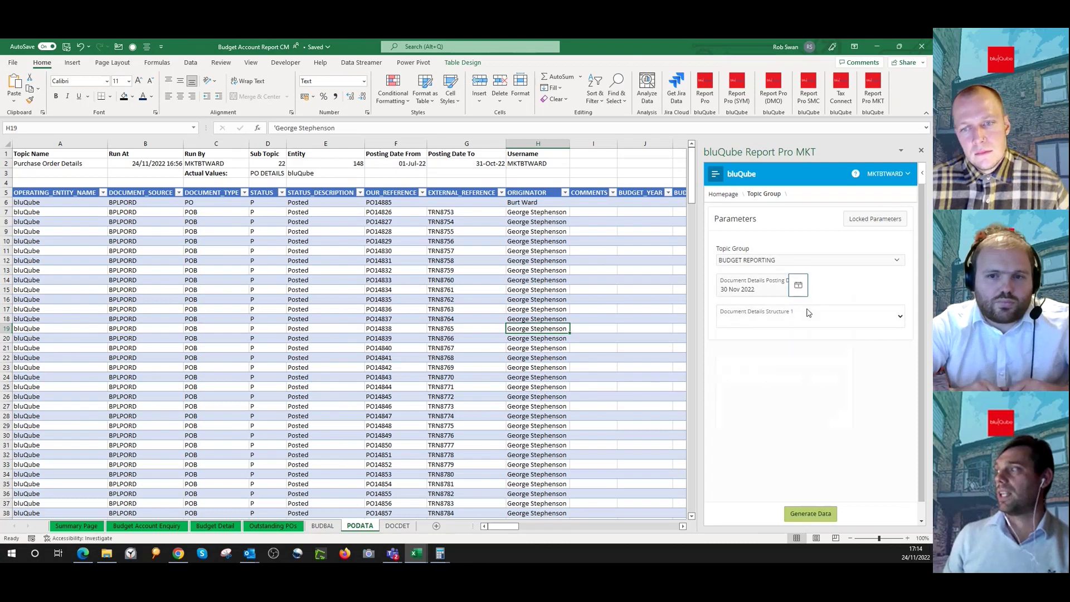
{"action": "left_click", "coordinate": [804, 511]}
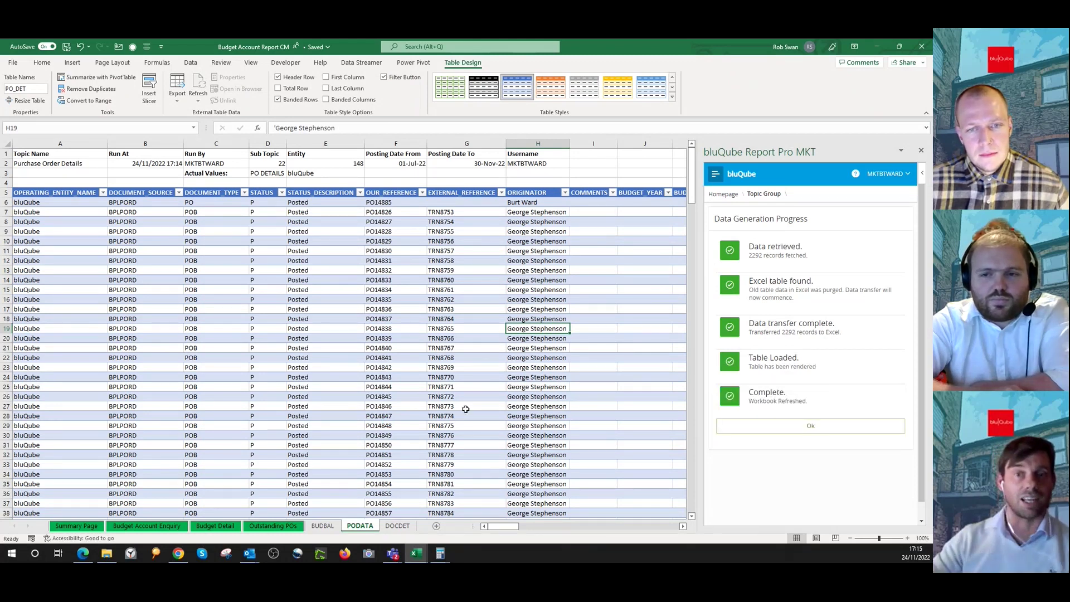
{"action": "left_click", "coordinate": [793, 426]}
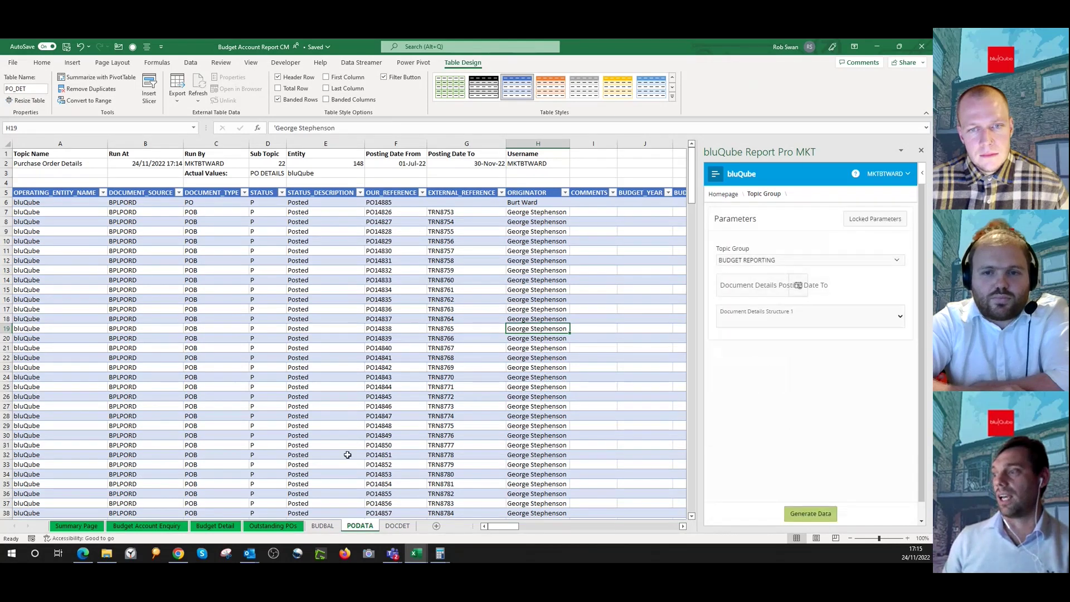
Check the Run At timestamps and posting date parameters on the BUDBAL, PODATA and DOCDET data sheets
{"action": "left_click", "coordinate": [322, 526]}
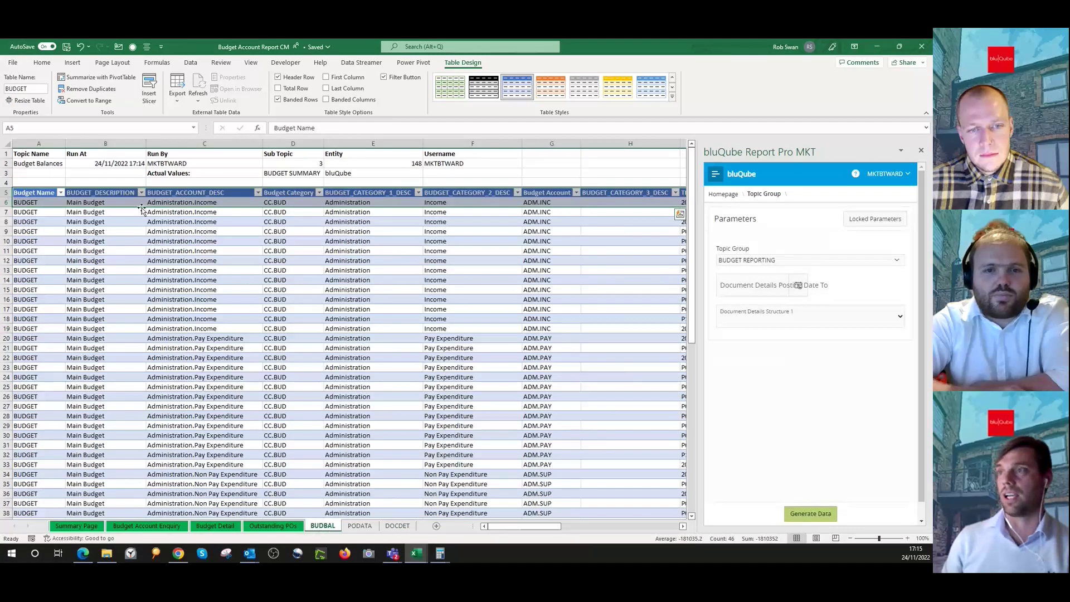
{"action": "left_click", "coordinate": [116, 163]}
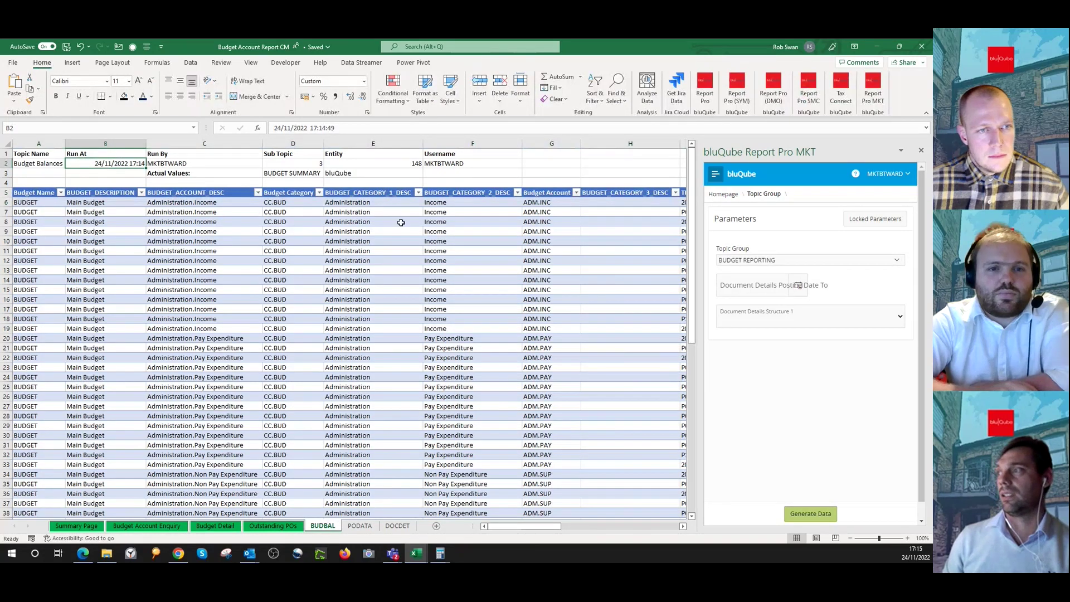
{"action": "left_click", "coordinate": [360, 526]}
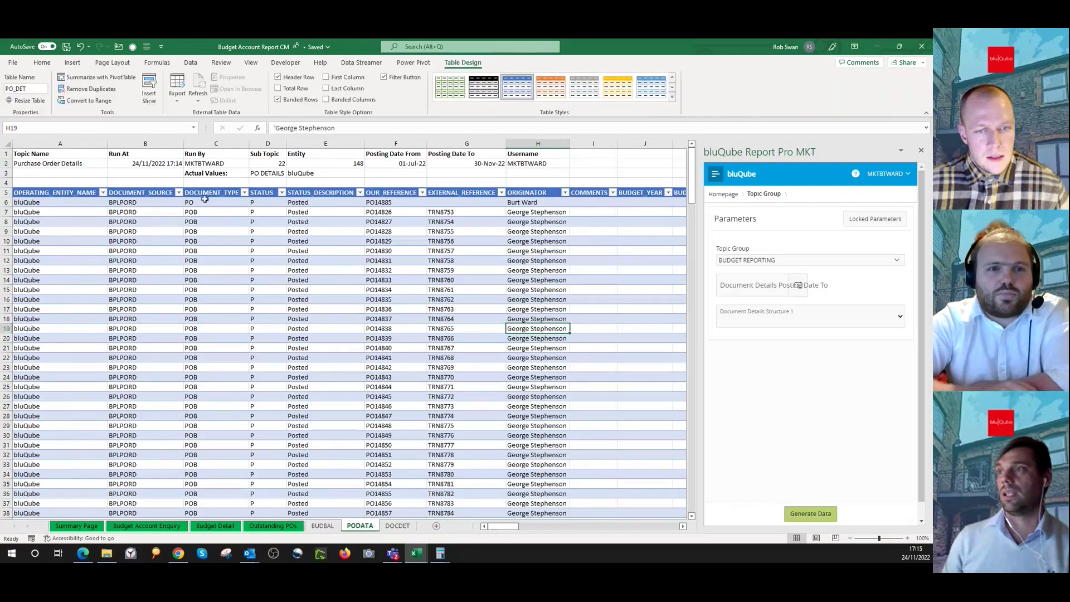
{"action": "left_click", "coordinate": [397, 525]}
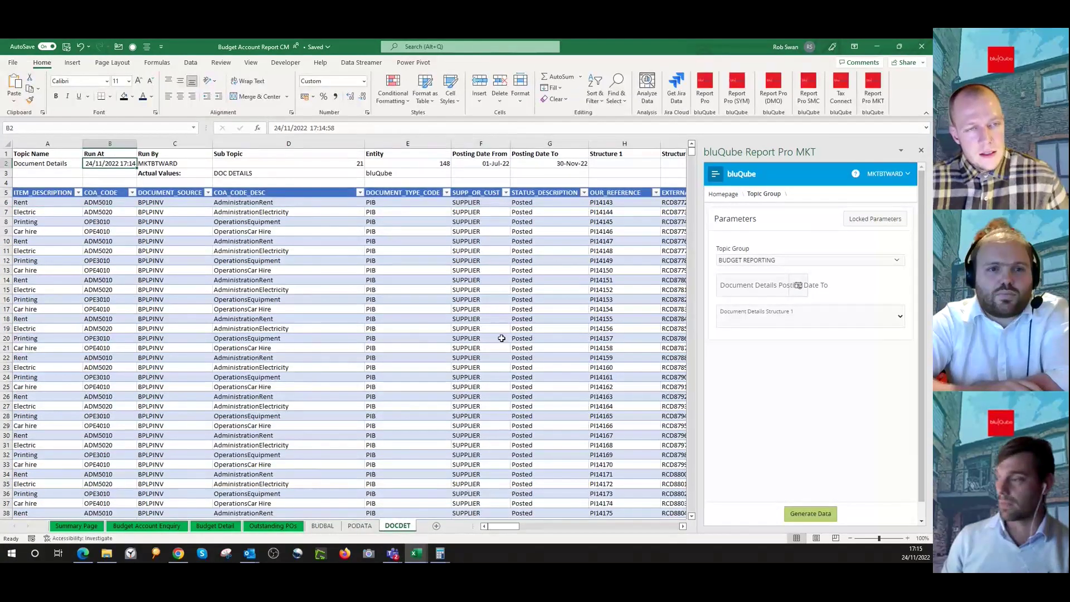
{"action": "left_click", "coordinate": [334, 526]}
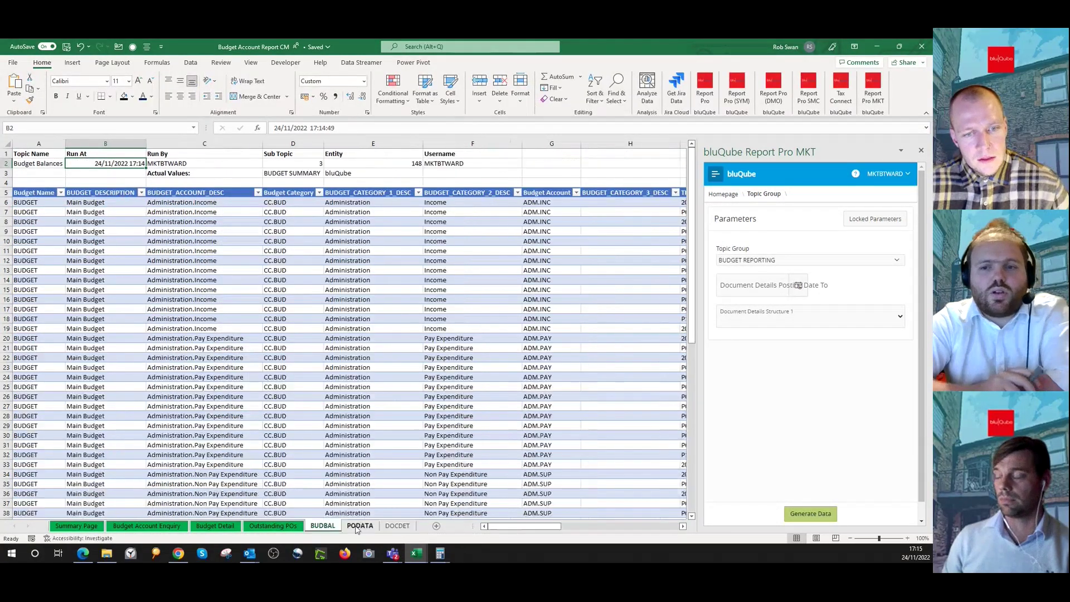
{"action": "left_click", "coordinate": [360, 527]}
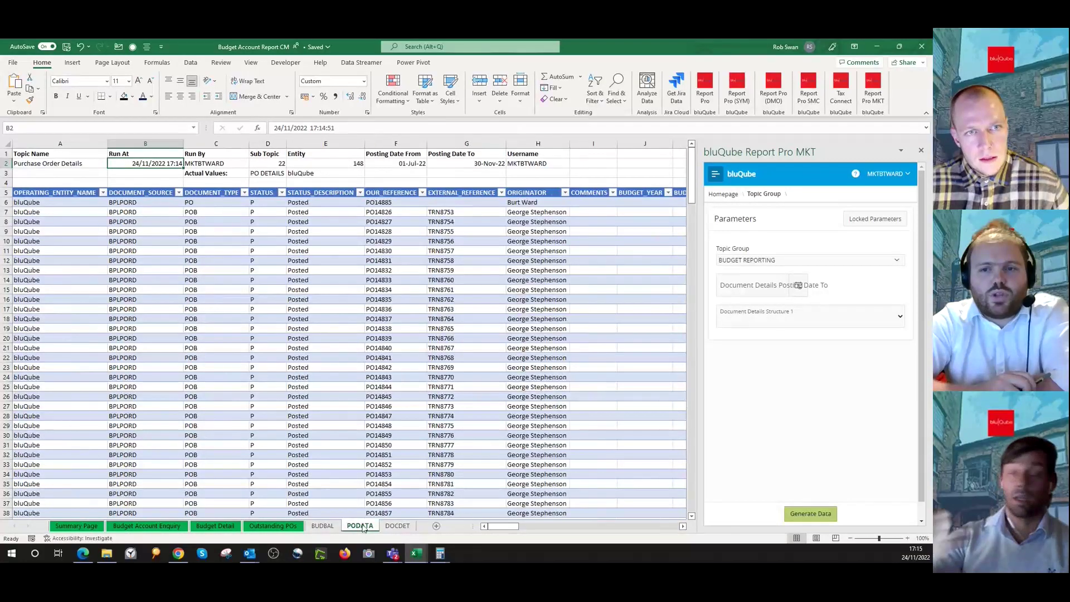